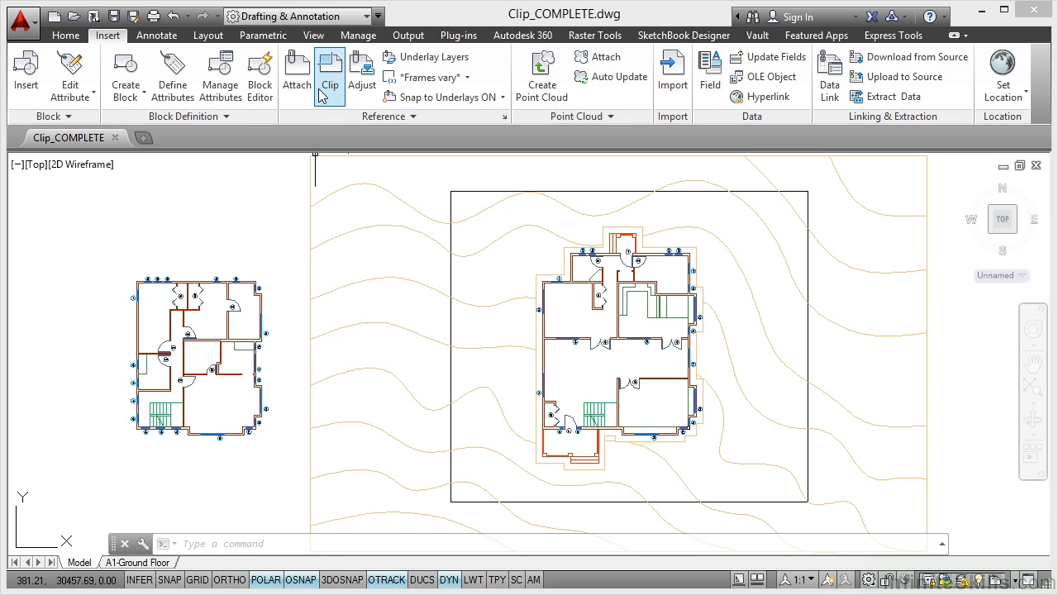
Start clipping the contour xref with a new boundary taken from an existing polyline
{"action": "left_click", "coordinate": [329, 87]}
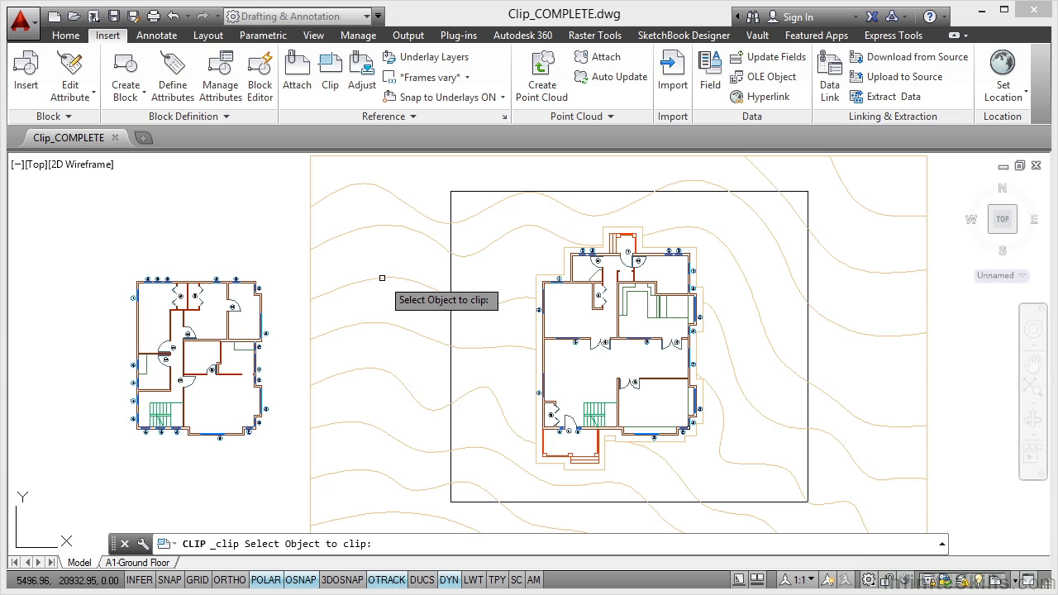
{"action": "left_click", "coordinate": [381, 277]}
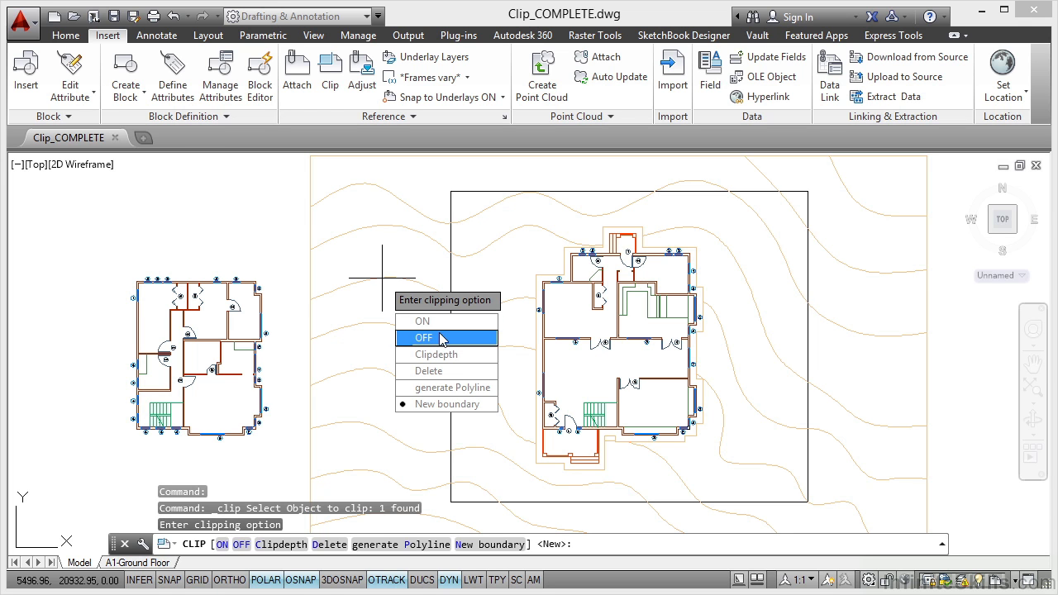
{"action": "left_click", "coordinate": [442, 405]}
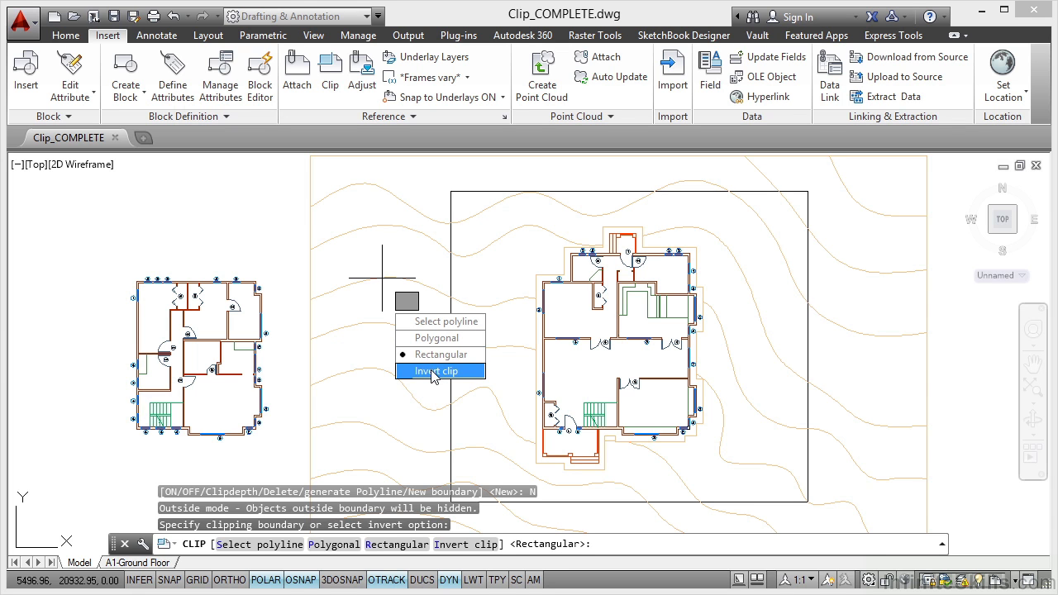
{"action": "left_click", "coordinate": [438, 322]}
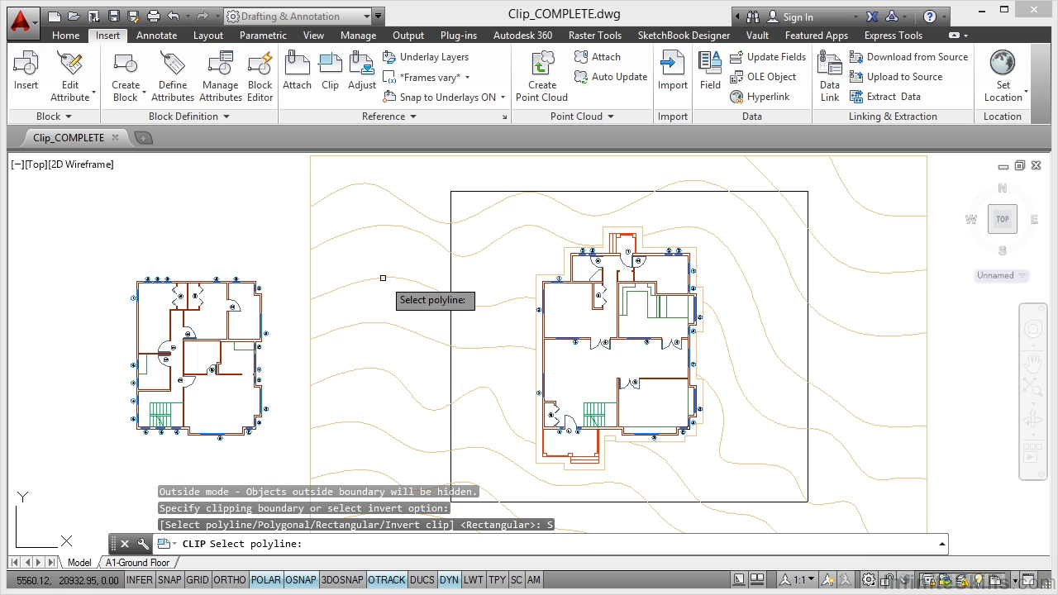
Pick the rectangle polyline around the floor plan as the contour xref's clip boundary
{"action": "left_click", "coordinate": [449, 233]}
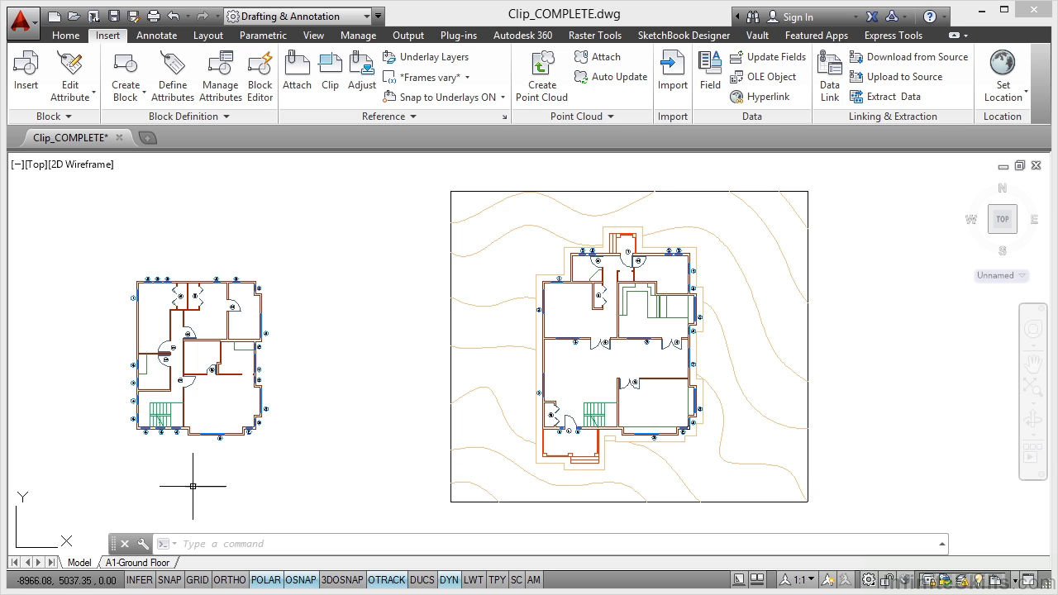
On the A1-Ground Floor layout, pan the plan toward the viewport's top-left
{"action": "left_click", "coordinate": [137, 563]}
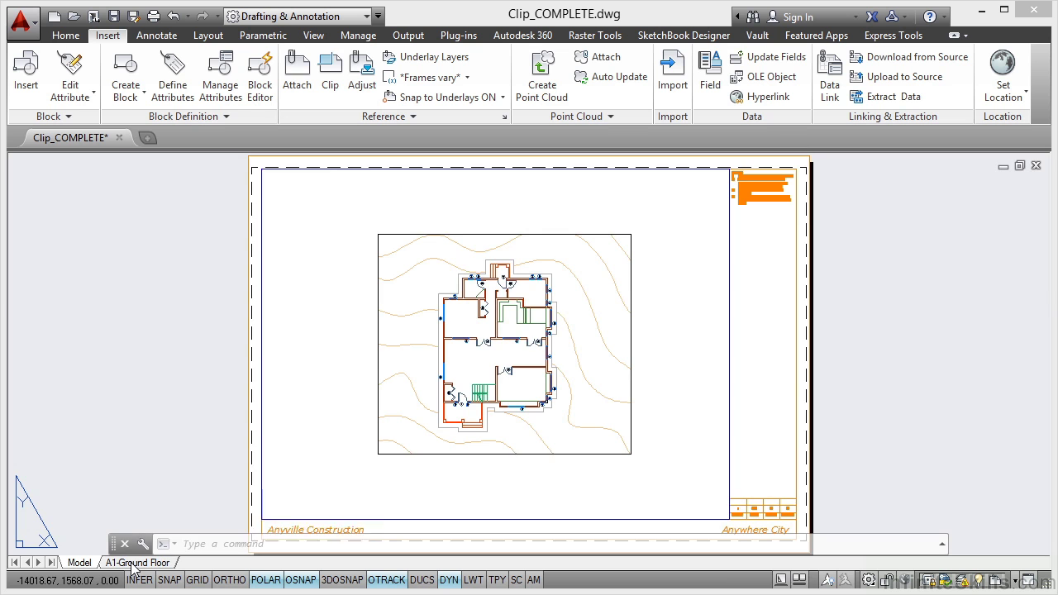
{"action": "double_click", "coordinate": [666, 296]}
{"action": "mouse_move", "coordinate": [666, 357]}
{"action": "middle_mouse_down"}
{"action": "mouse_move", "coordinate": [612, 345]}
{"action": "mouse_move", "coordinate": [562, 305]}
{"action": "middle_mouse_up"}
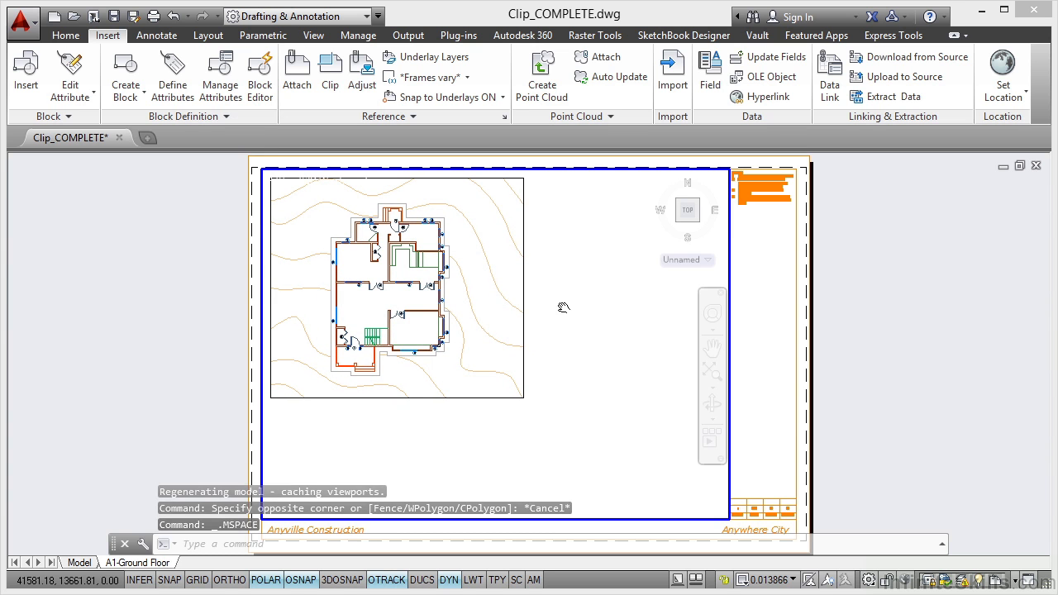
Shrink the viewport from its bottom-right corner to fit snugly around the plan
{"action": "double_click", "coordinate": [730, 400]}
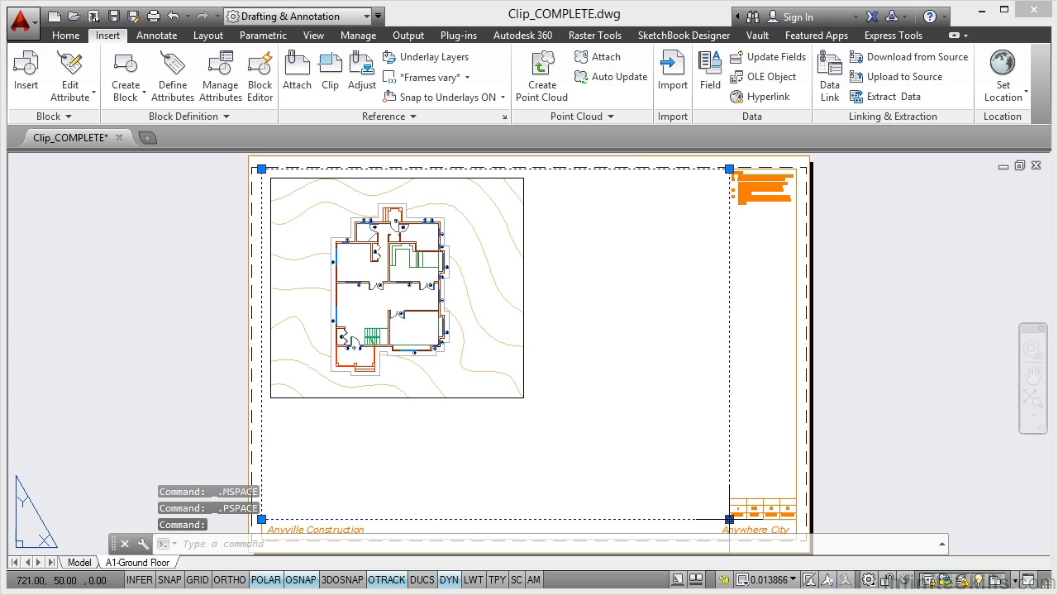
{"action": "left_click", "coordinate": [729, 519]}
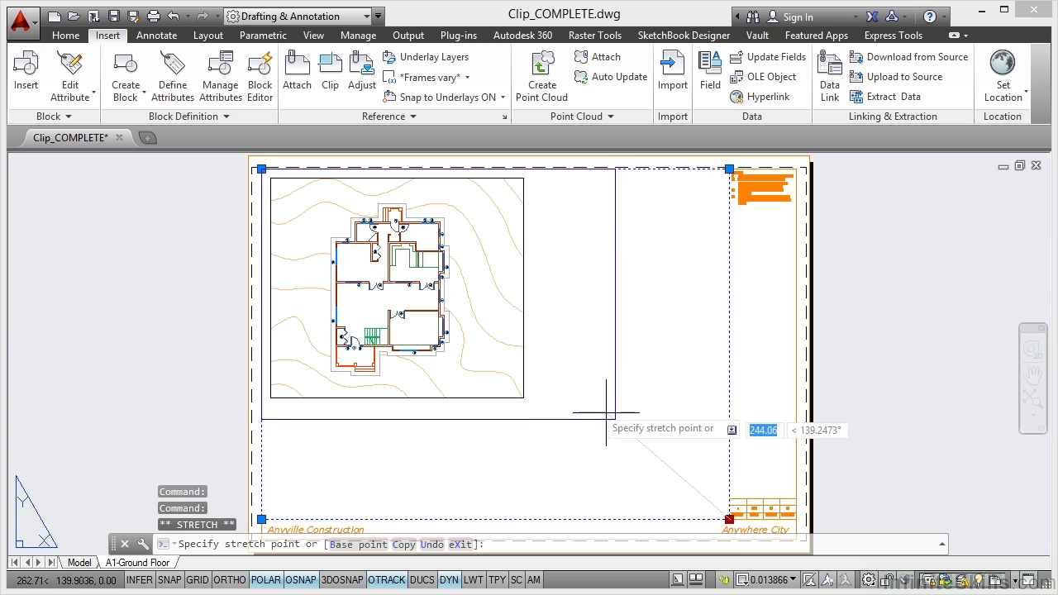
{"action": "left_click", "coordinate": [534, 411]}
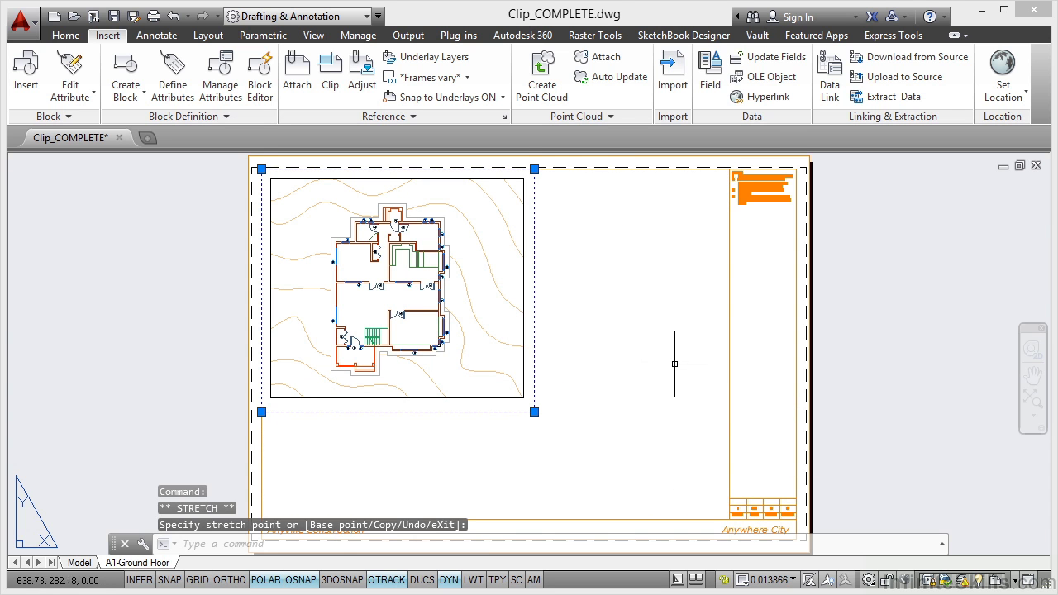
{"action": "key", "text": "Escape"}
{"action": "key", "text": "Escape"}
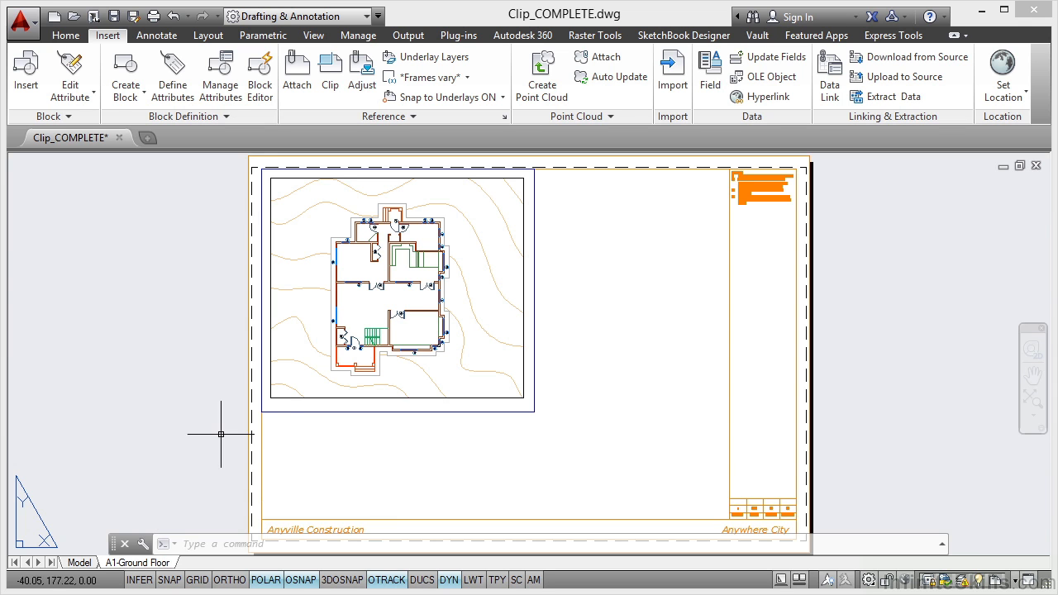
In model space, delete the contour xref's clip, check the A1-Ground Floor layout, and return
{"action": "left_click", "coordinate": [79, 562]}
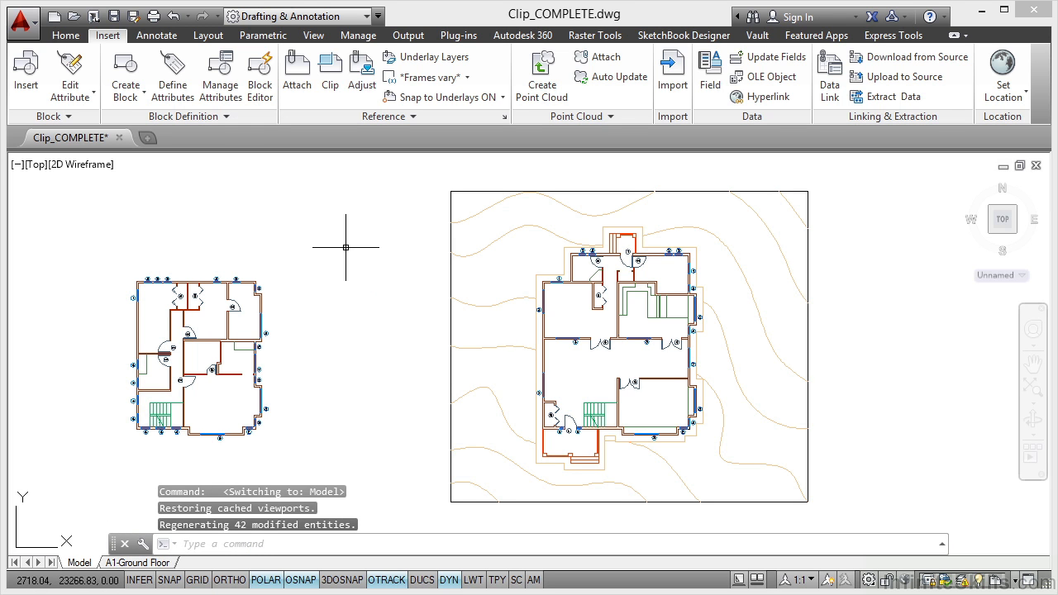
{"action": "left_click", "coordinate": [330, 79]}
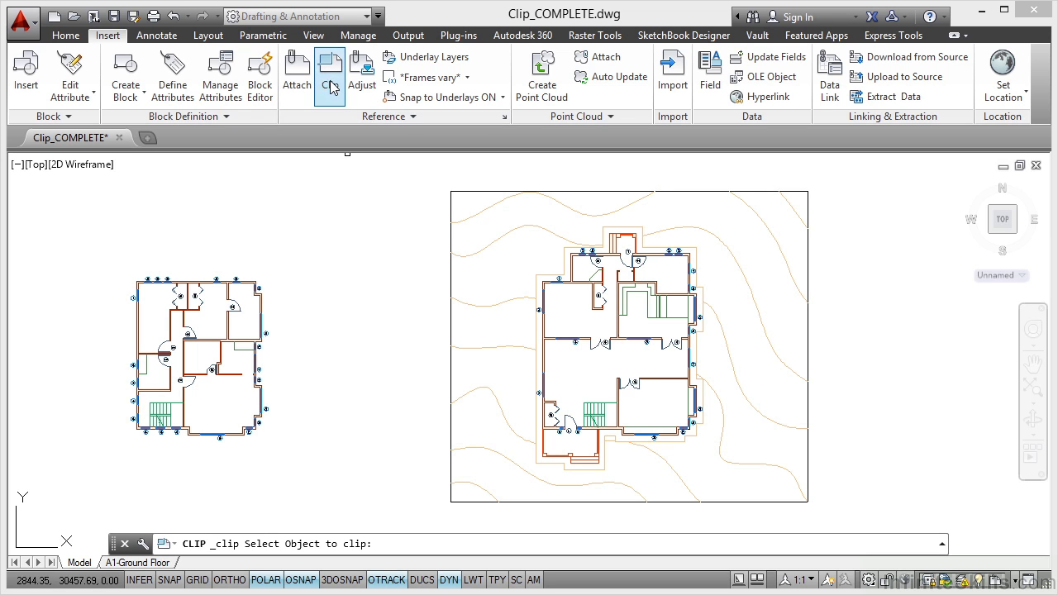
{"action": "left_click", "coordinate": [516, 229]}
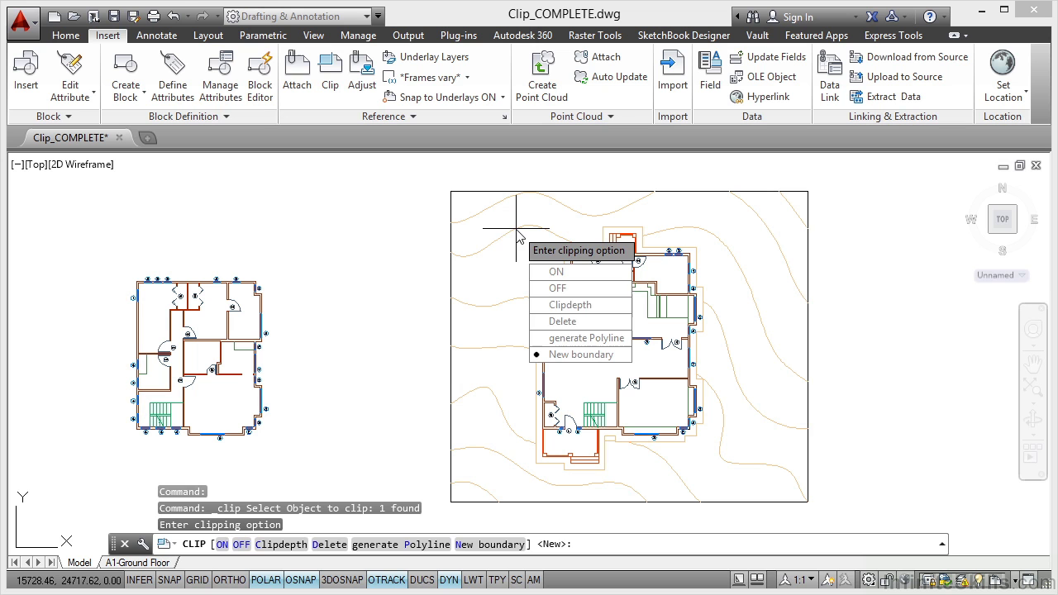
{"action": "left_click", "coordinate": [567, 322]}
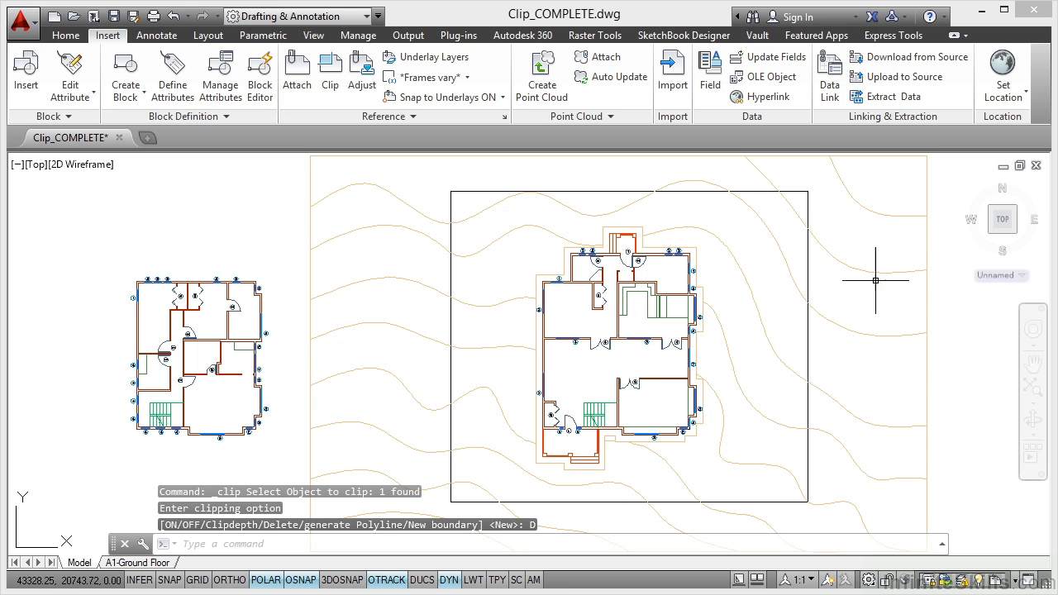
{"action": "left_click", "coordinate": [137, 563]}
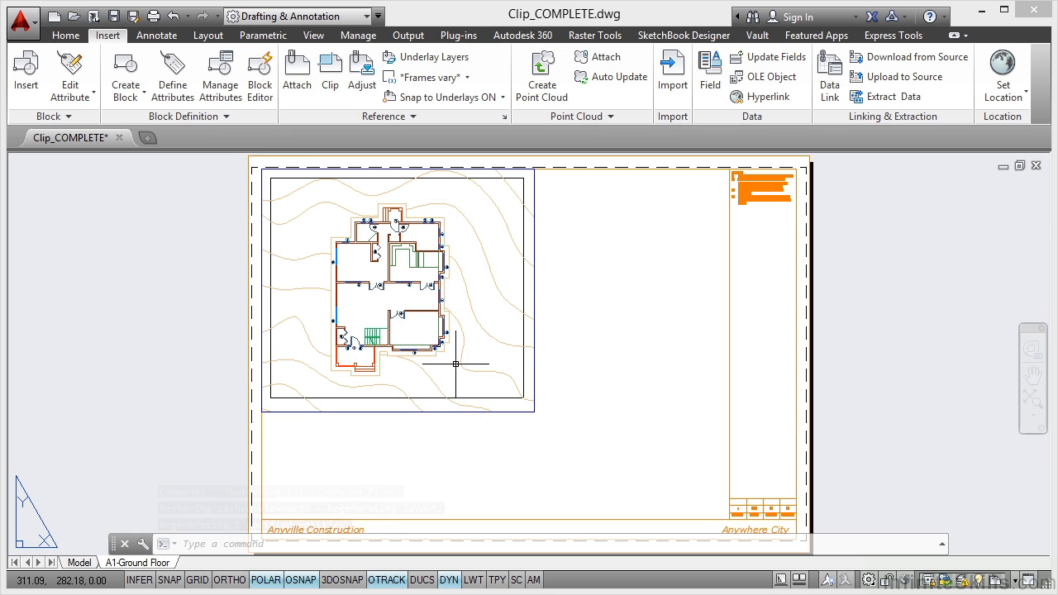
{"action": "left_click", "coordinate": [80, 563]}
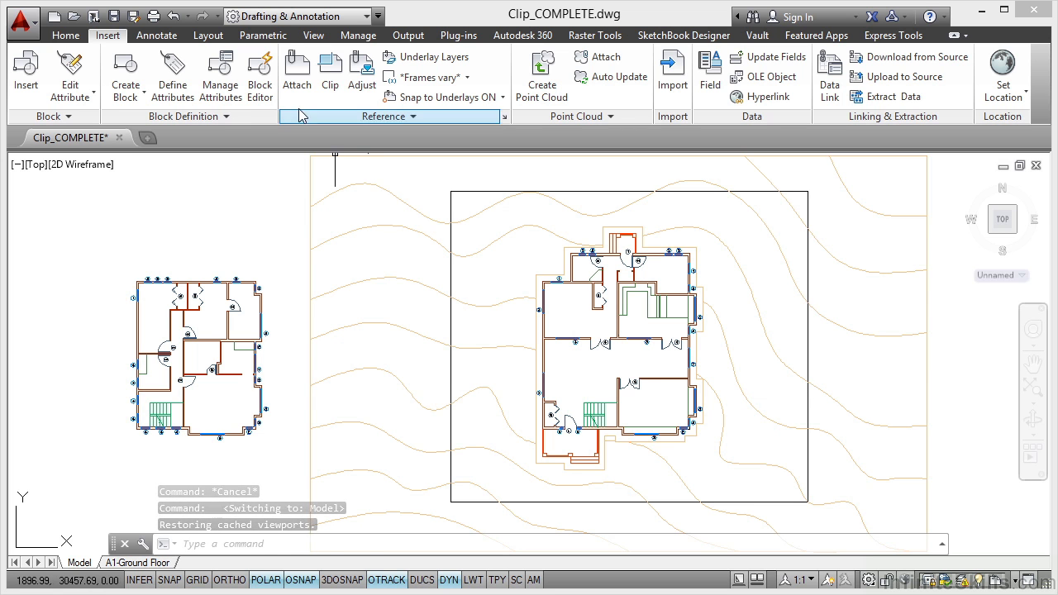
Clip the topography xref with an inverted boundary from the rectangle polyline, hiding contours inside
{"action": "left_click", "coordinate": [331, 83]}
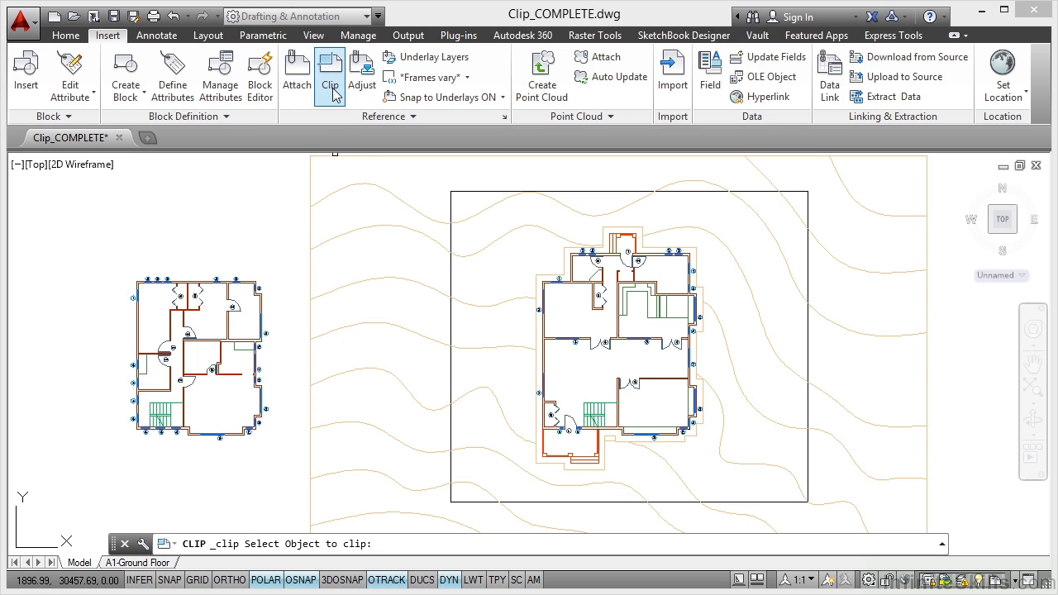
{"action": "left_click", "coordinate": [390, 191]}
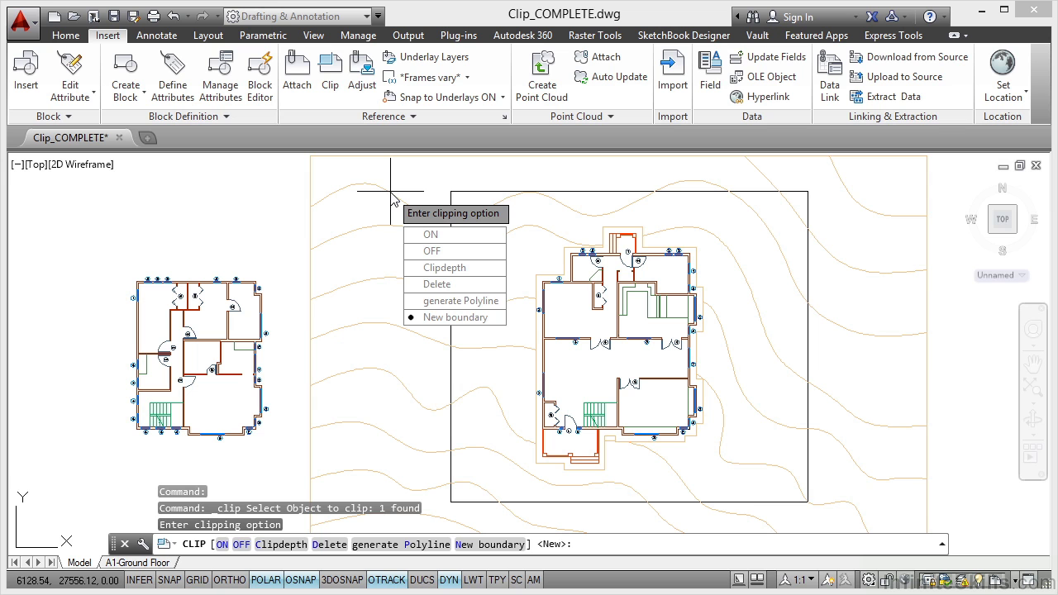
{"action": "left_click", "coordinate": [445, 322]}
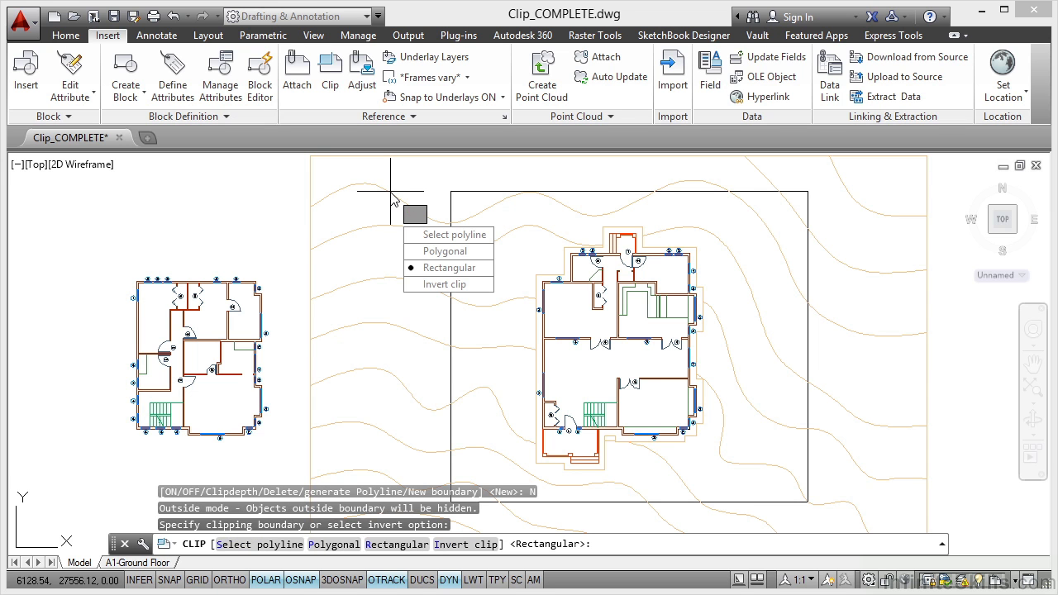
{"action": "left_click", "coordinate": [431, 288]}
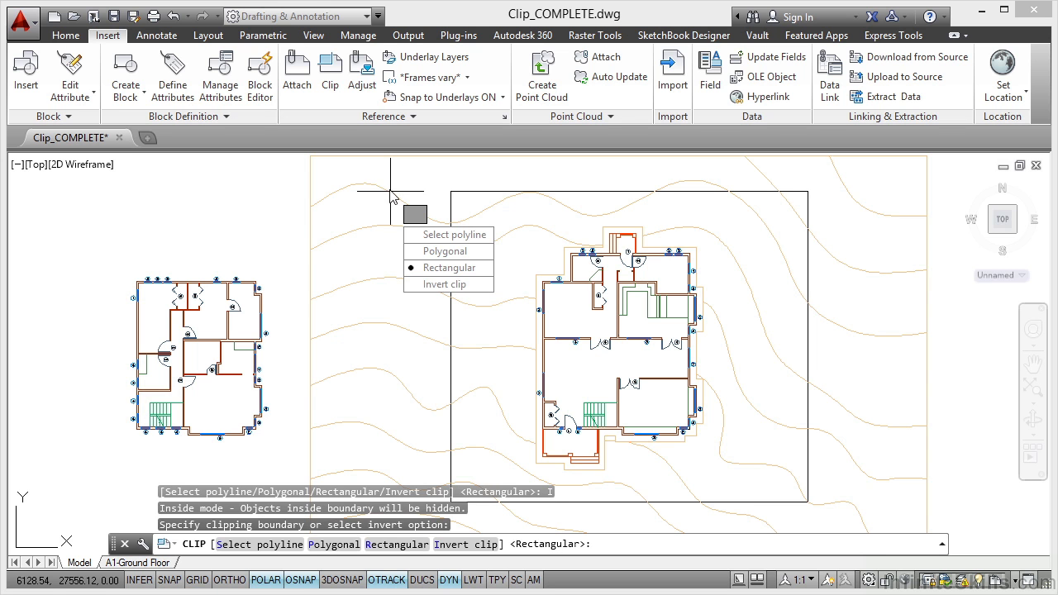
{"action": "left_click", "coordinate": [427, 235]}
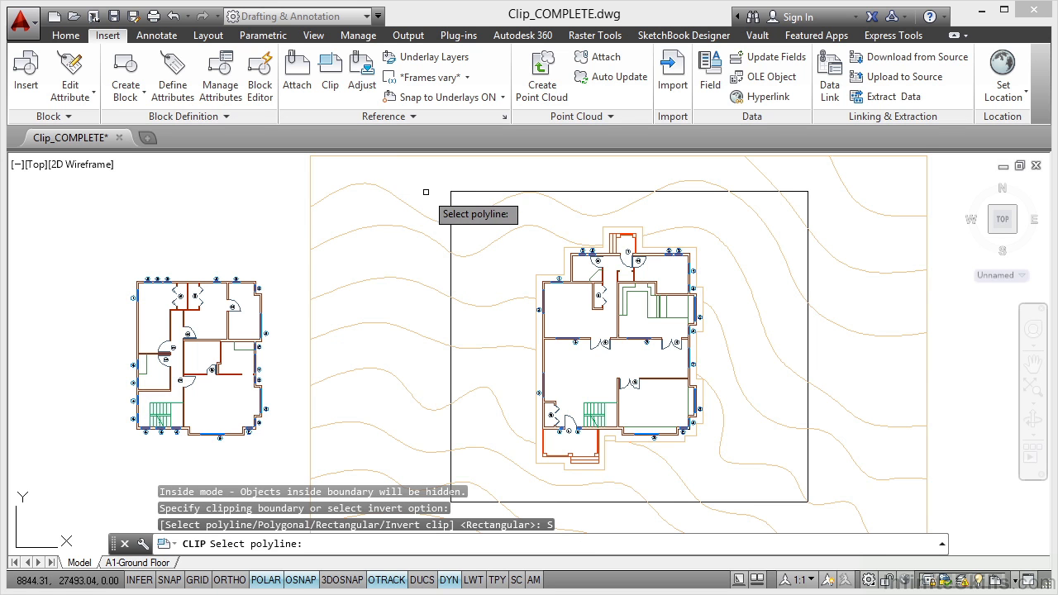
{"action": "left_click", "coordinate": [451, 204]}
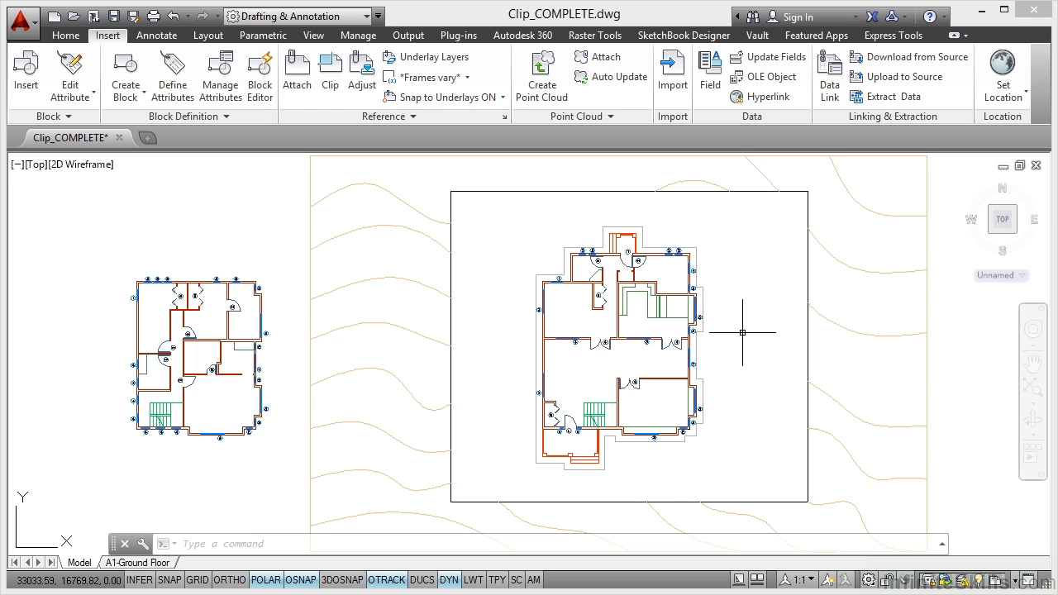
{"action": "left_click", "coordinate": [564, 190]}
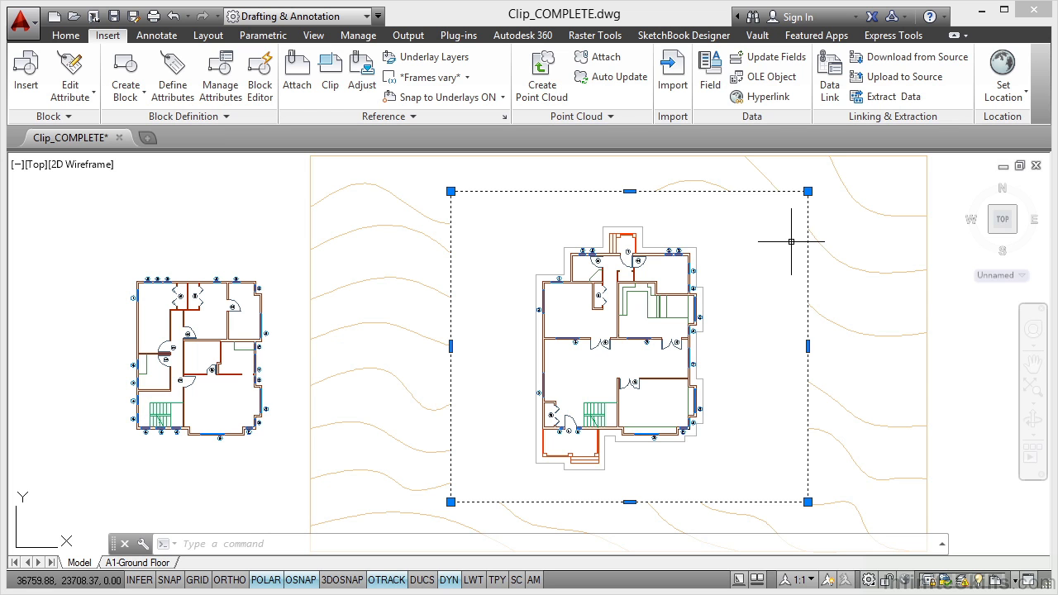
Delete the topography xref's inverted clip boundary
{"action": "key", "text": "Escape"}
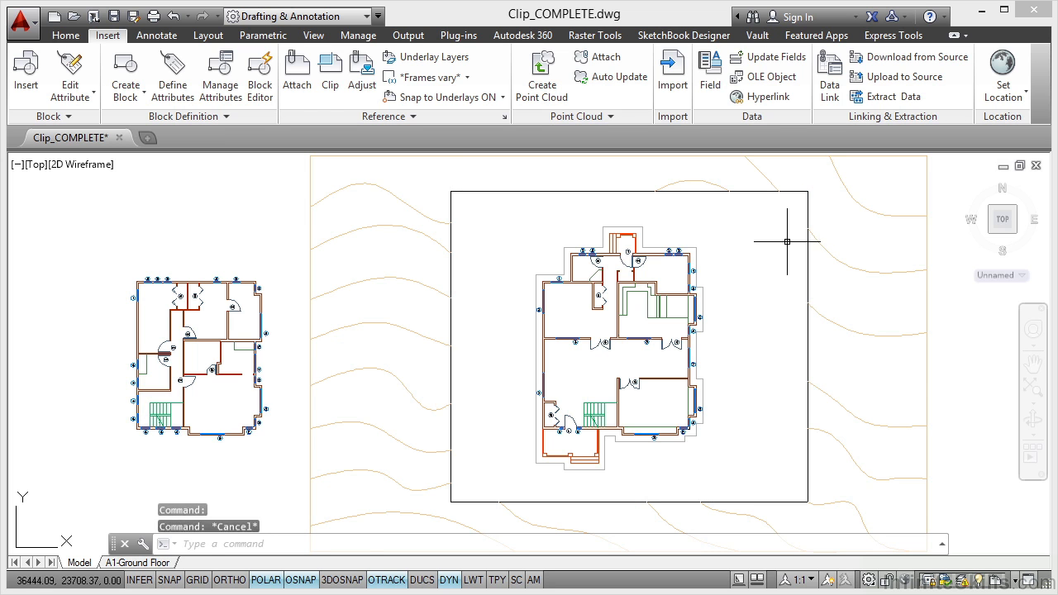
{"action": "left_click", "coordinate": [329, 74]}
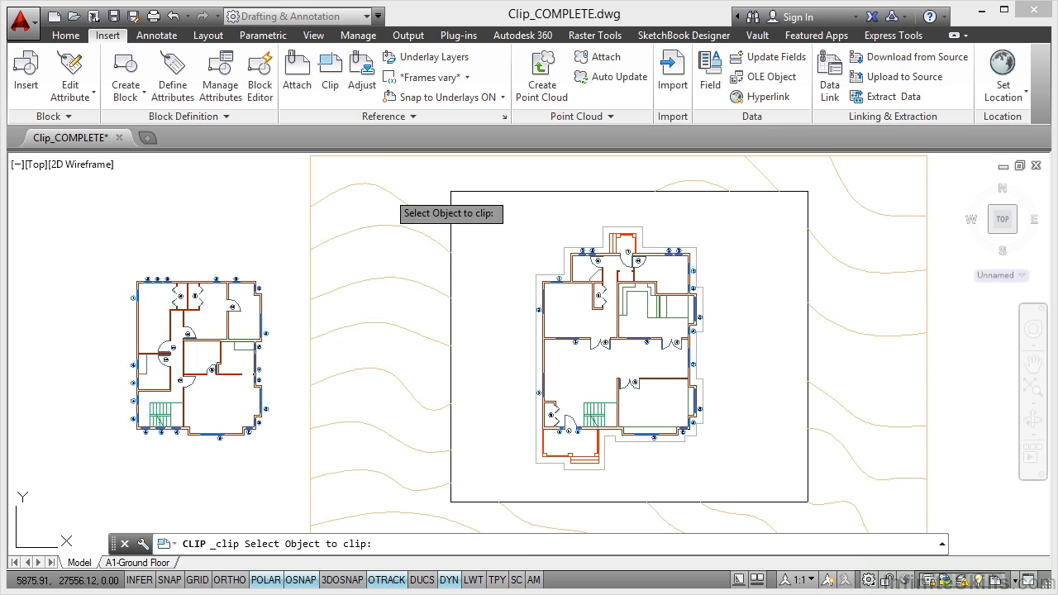
{"action": "left_click", "coordinate": [387, 189]}
{"action": "left_click", "coordinate": [447, 296]}
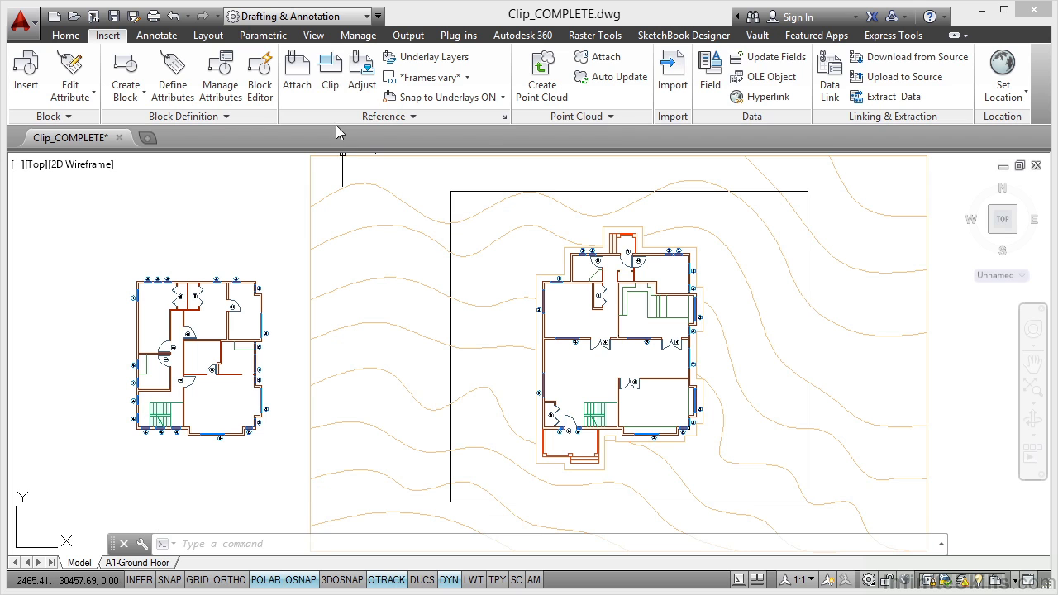
Reclip the topography xref to the rectangle polyline, keeping only contours inside it
{"action": "left_click", "coordinate": [330, 93]}
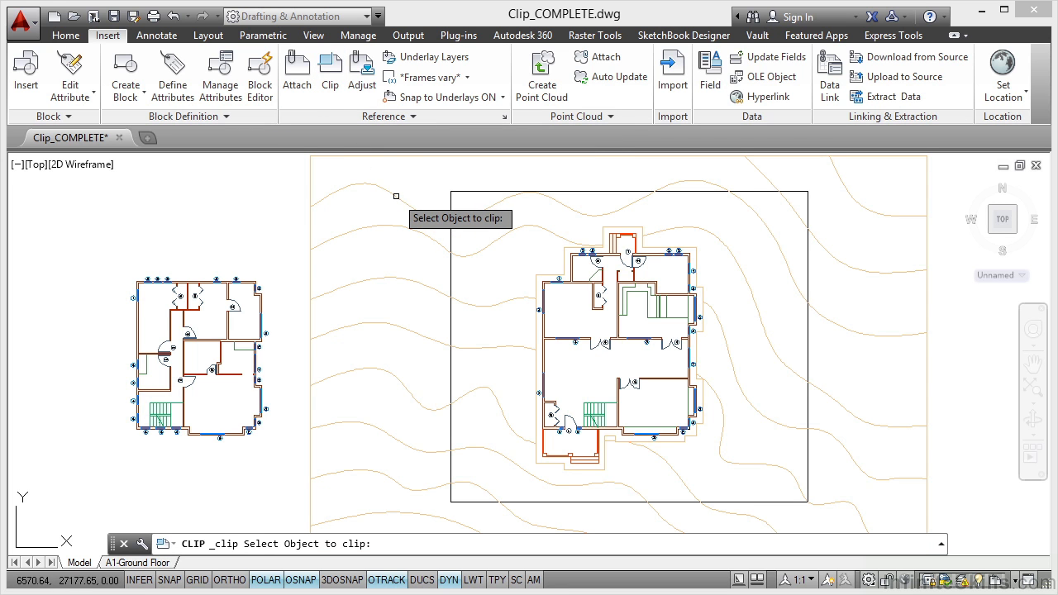
{"action": "left_click", "coordinate": [396, 196]}
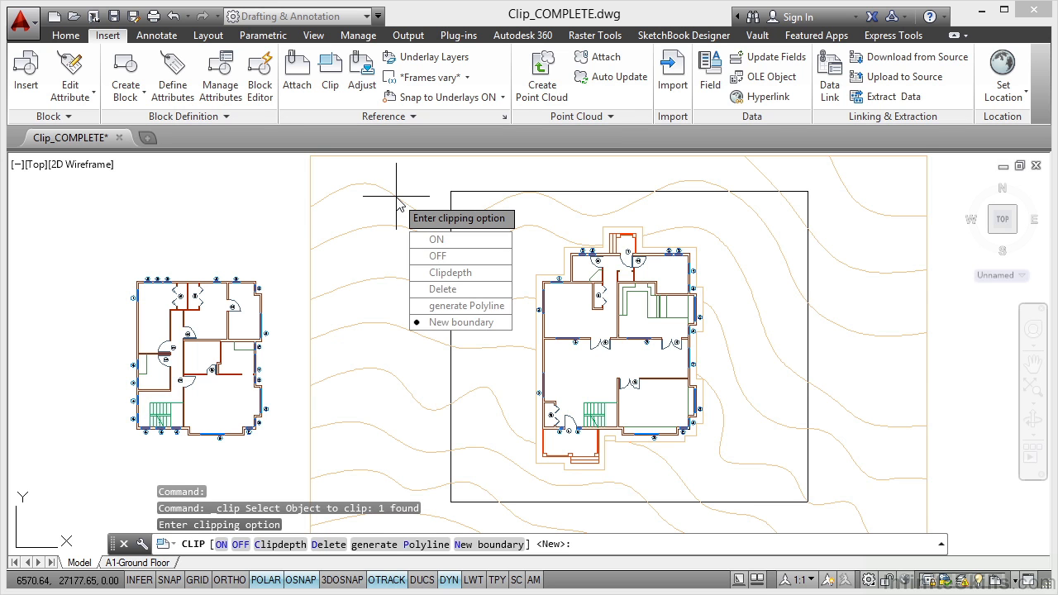
{"action": "left_click", "coordinate": [445, 324]}
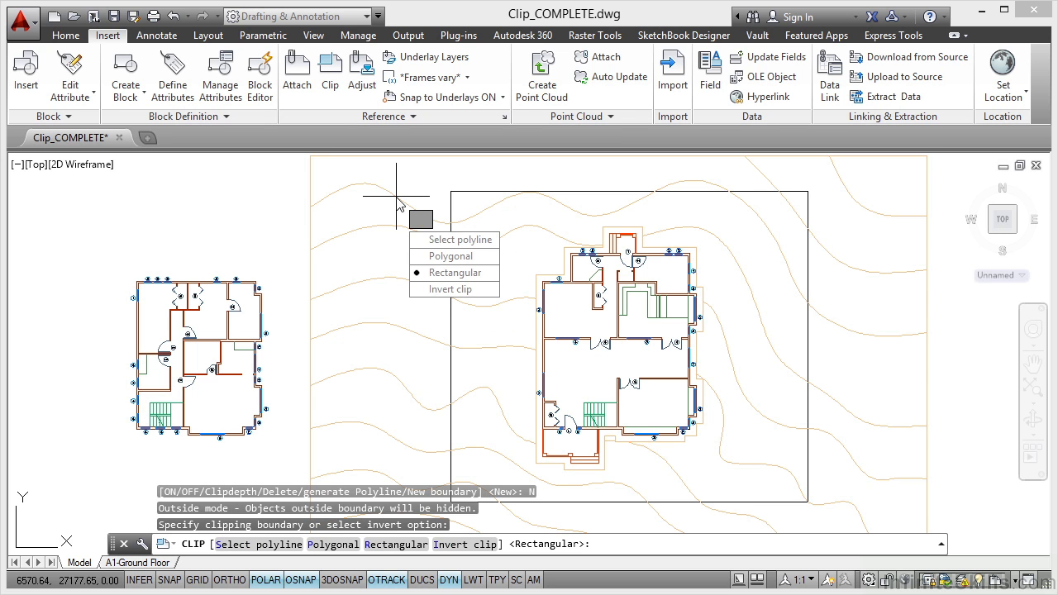
{"action": "left_click", "coordinate": [438, 248]}
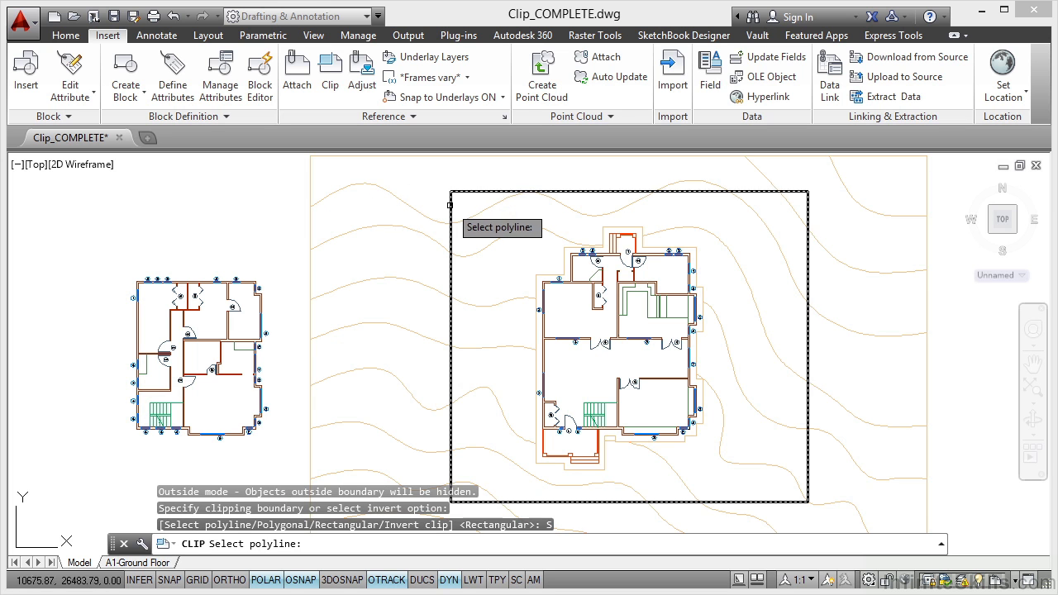
{"action": "left_click", "coordinate": [451, 203]}
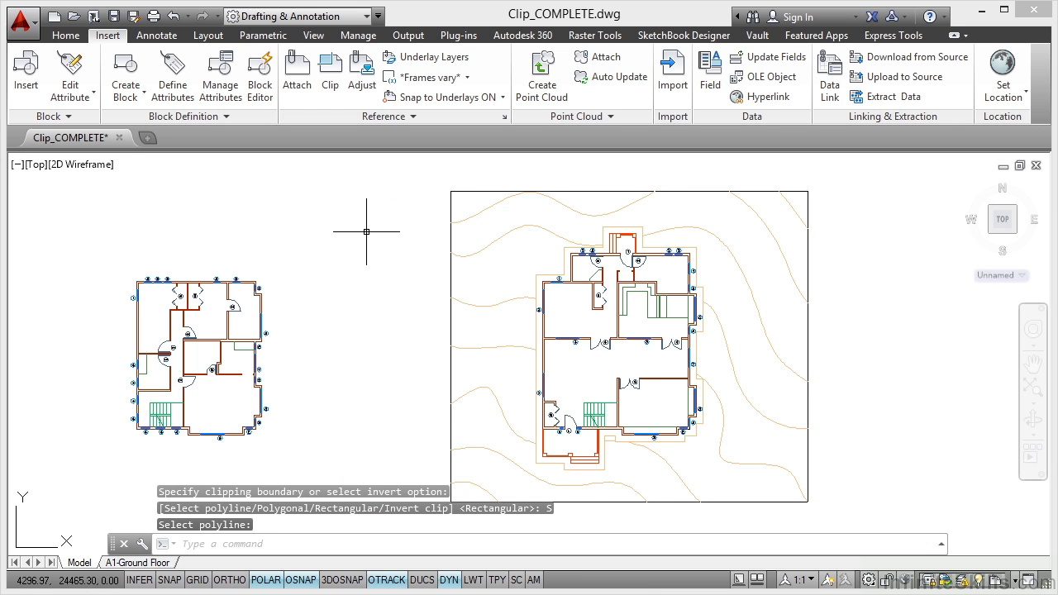